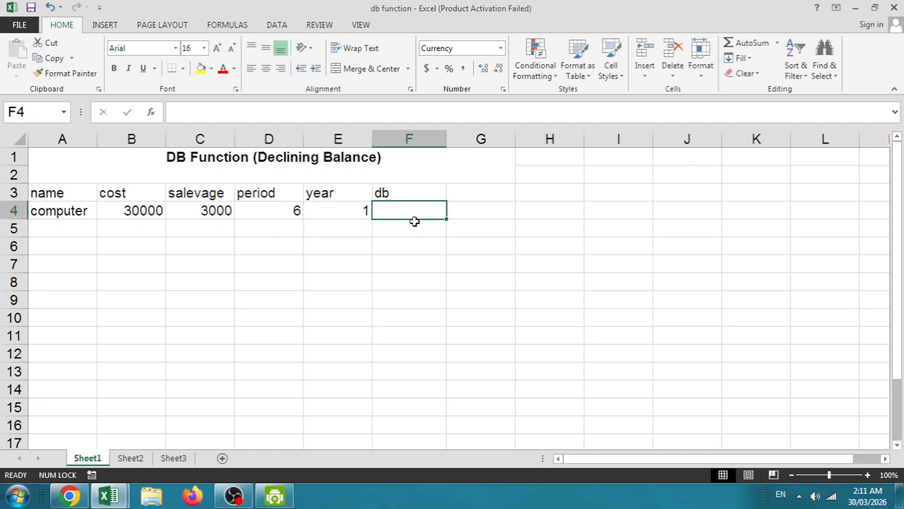
Try to calculate the computer's depreciation in F4 with the formula =db(B4,C4,D4,E4,).
type("=d")
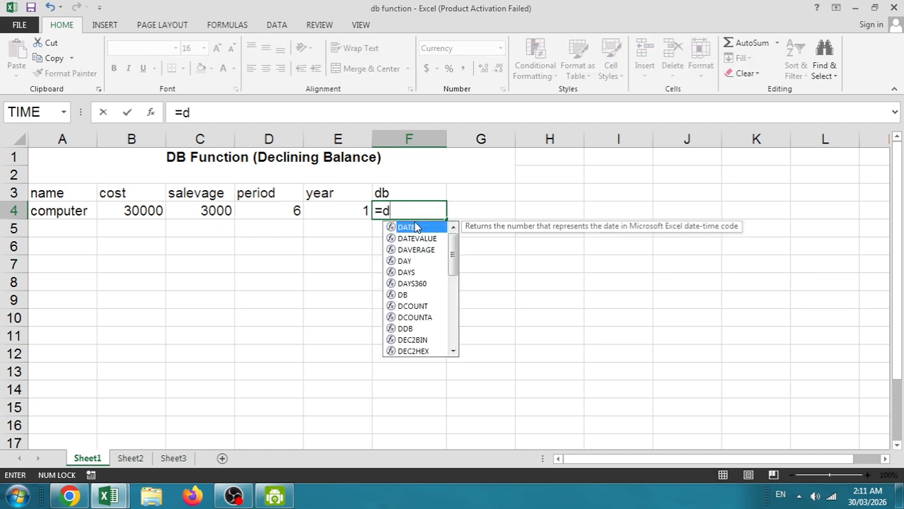
type("b(")
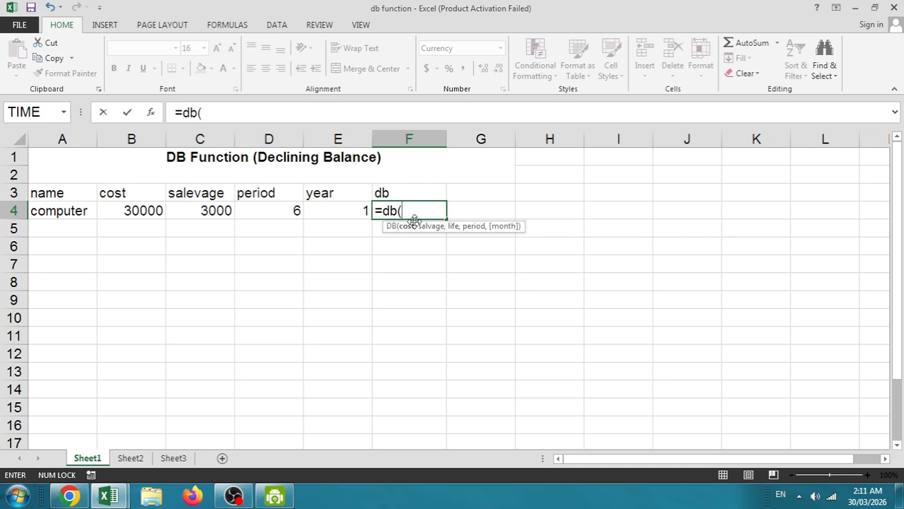
left_click(133, 211)
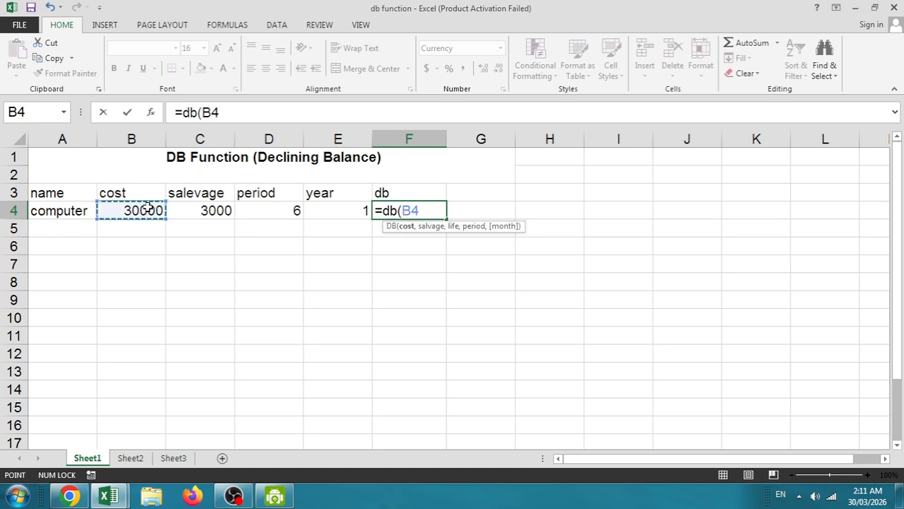
type(",")
left_click(199, 206)
type(",")
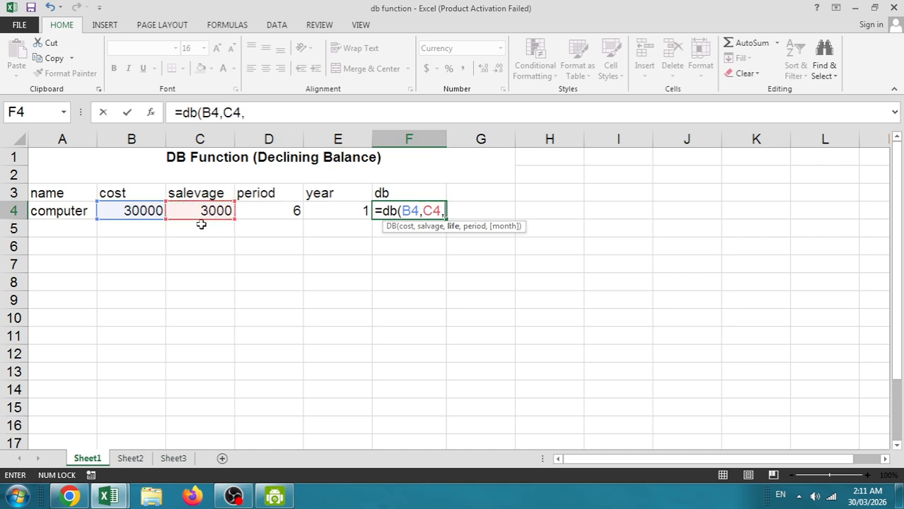
left_click(280, 210)
type(",")
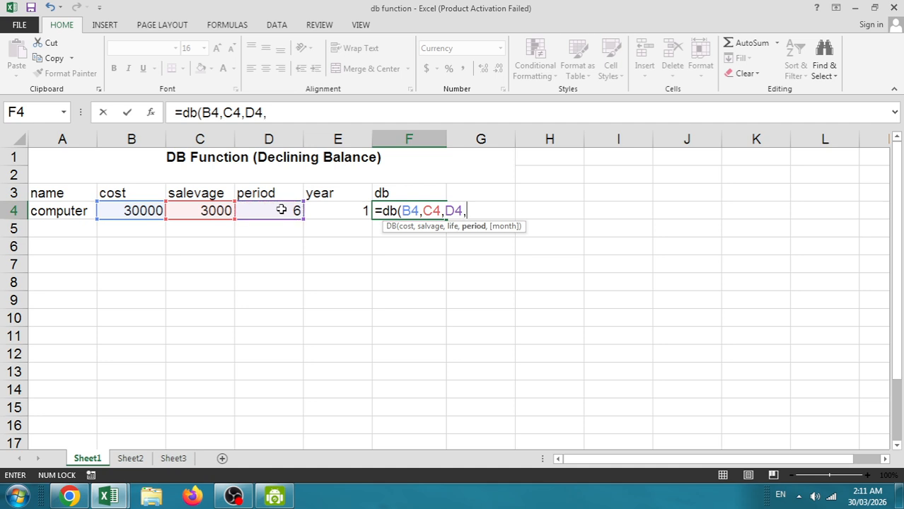
left_click(325, 207)
type(",")
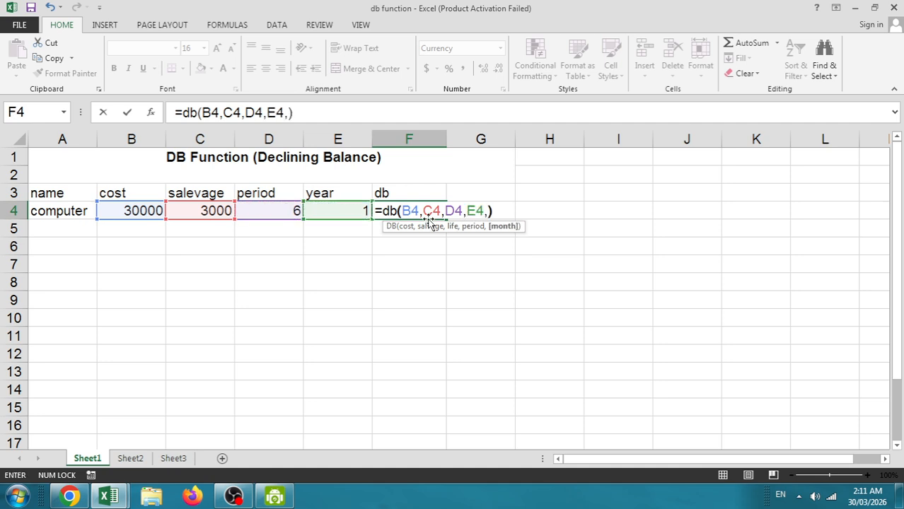
type(")")
key("Return")
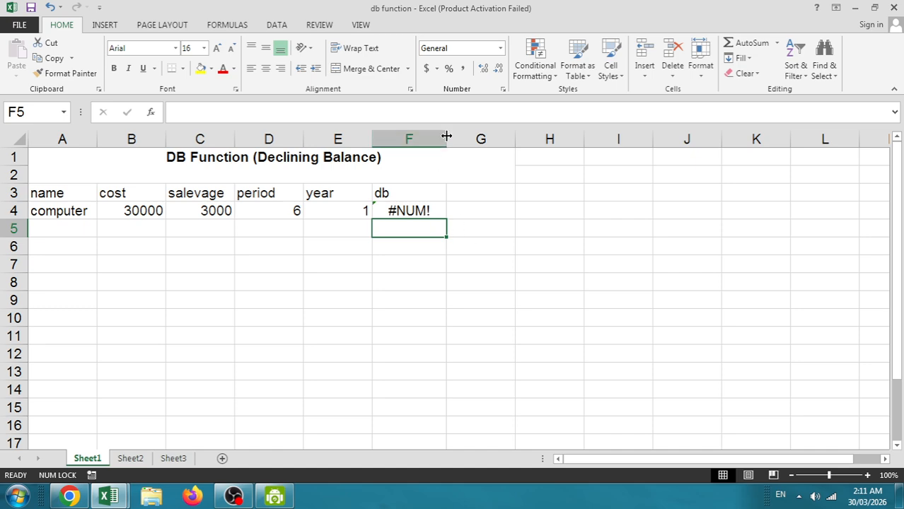
Widen column F, which holds the db result.
left_click_drag(446, 139, 474, 140)
left_click(408, 208)
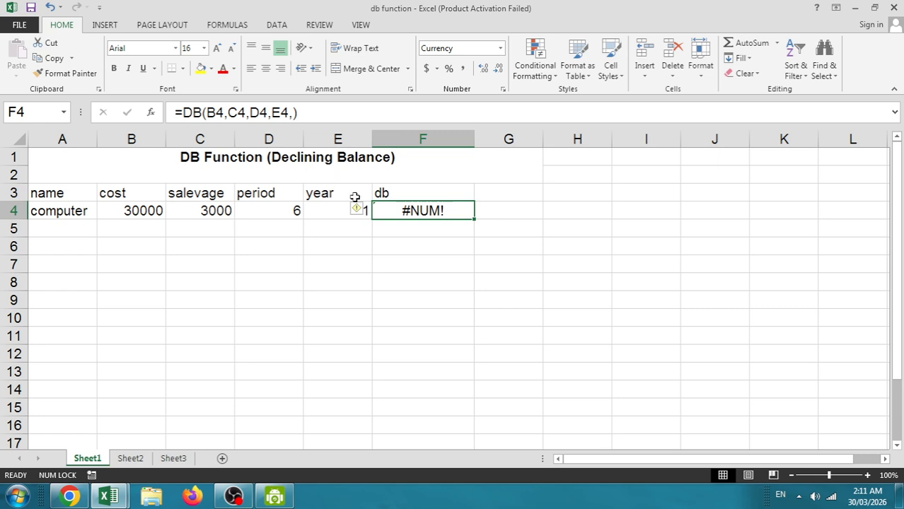
left_click(422, 248)
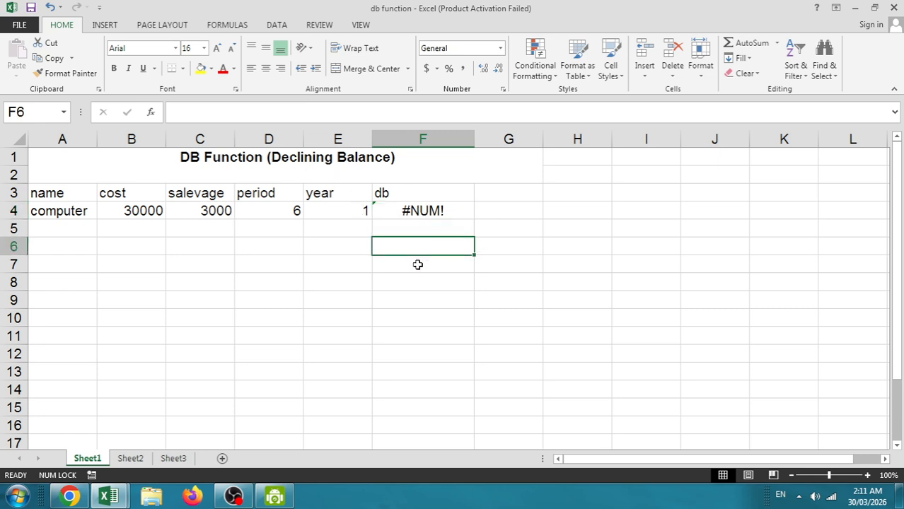
left_click(422, 209)
left_click(413, 247)
Replace the formula in F4 with =db(B4,C4,D4,E4), leaving out the optional month argument and its comma.
left_click(414, 208)
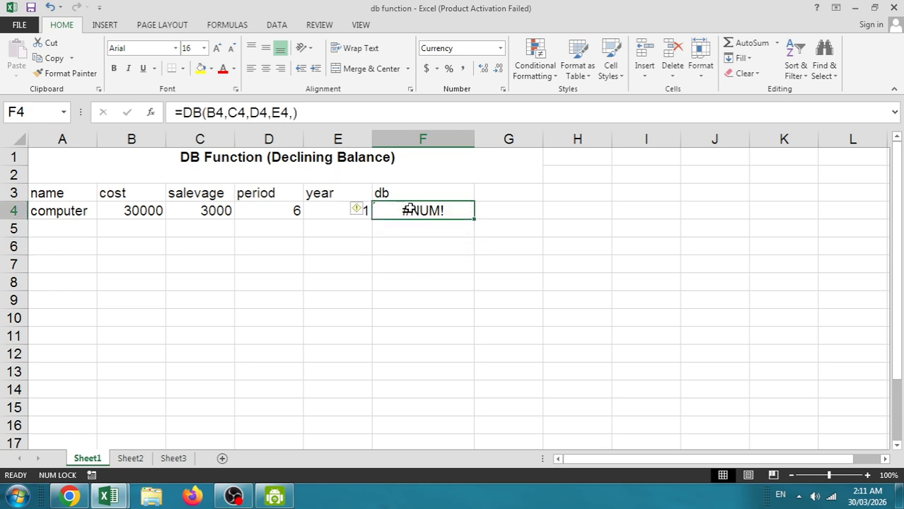
key("Delete")
type("=")
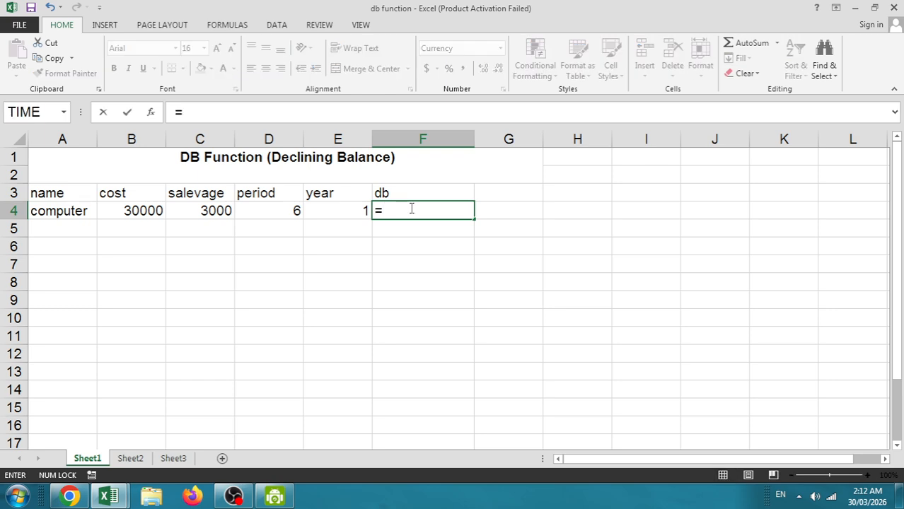
type("db(")
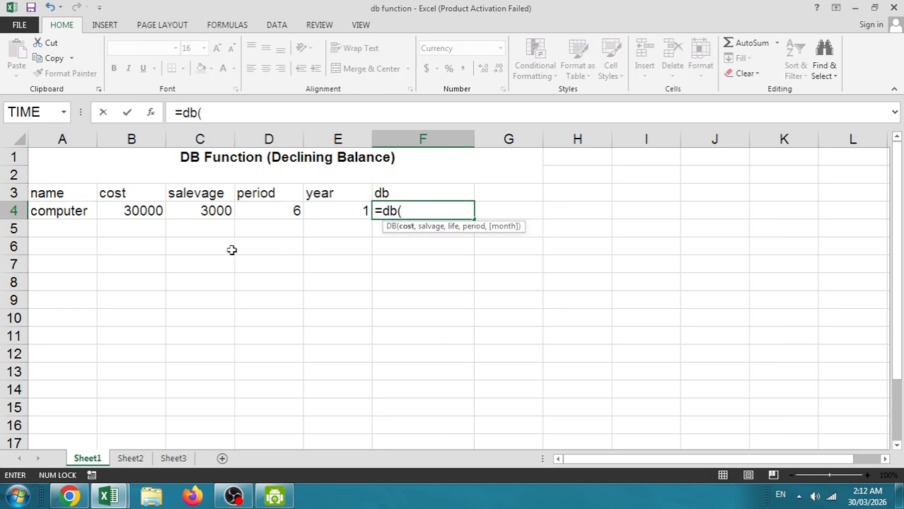
left_click(138, 212)
type(",")
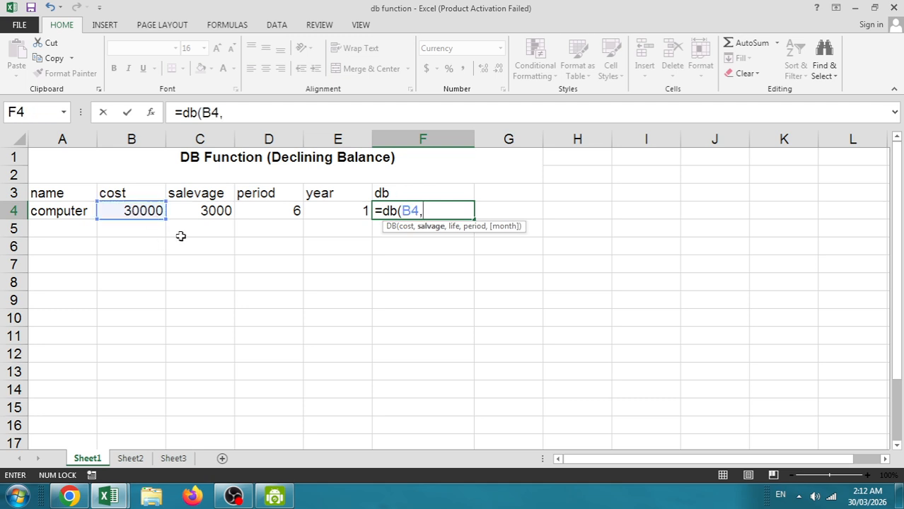
left_click(199, 215)
type(",")
left_click(249, 208)
type(",")
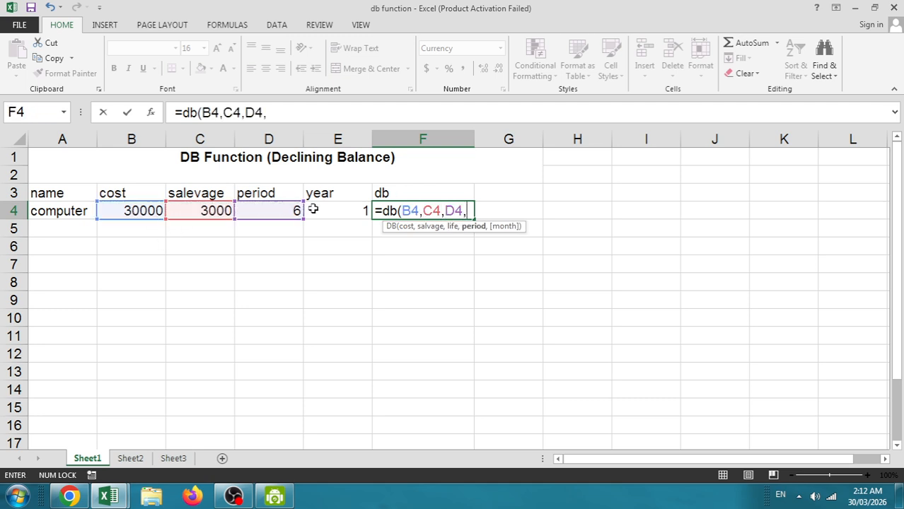
left_click(322, 210)
type(")")
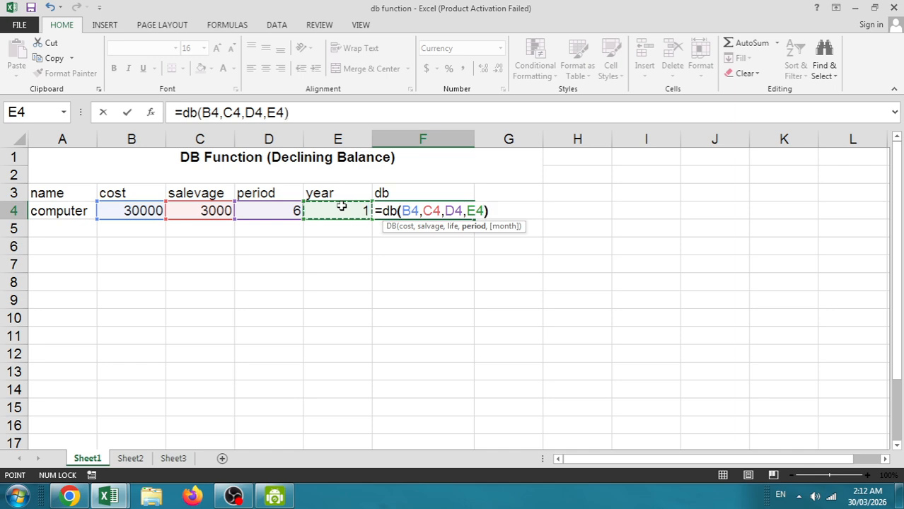
key("Return")
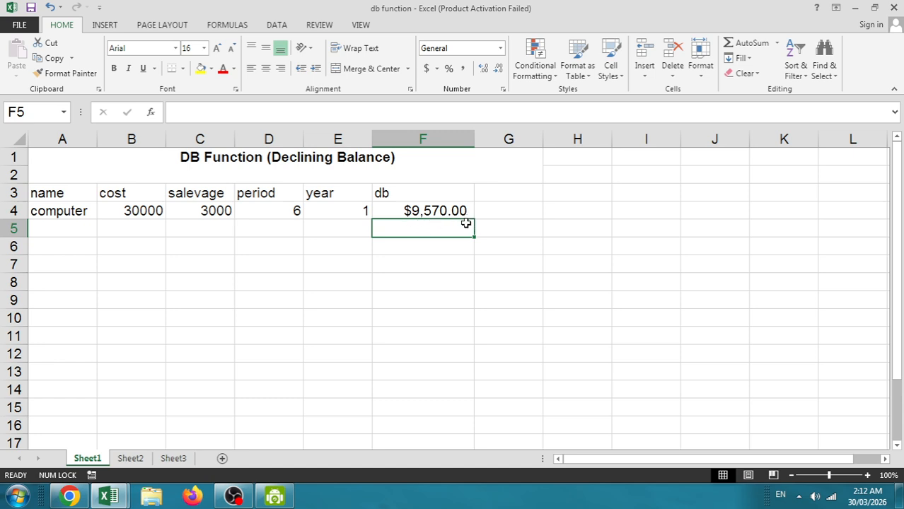
Enter the years 2 through 6 in cells E5 to E9 of the year column.
left_click(433, 207)
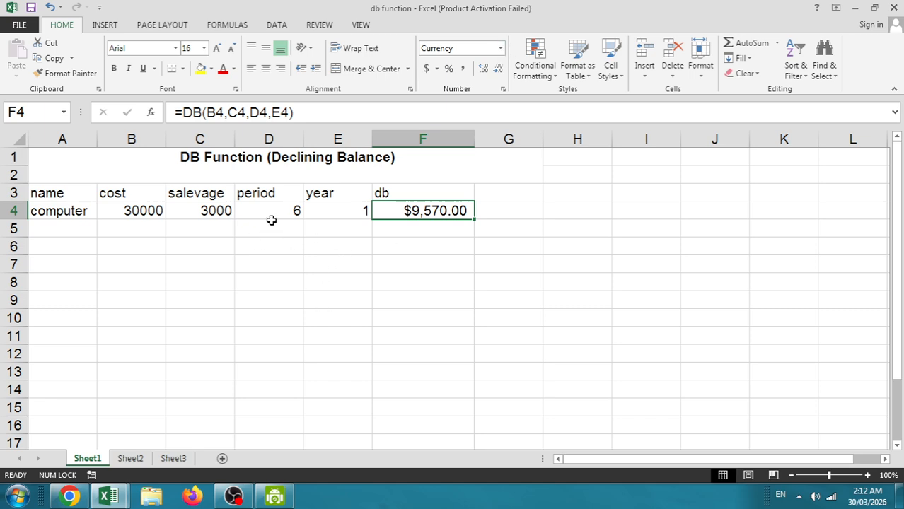
left_click(346, 225)
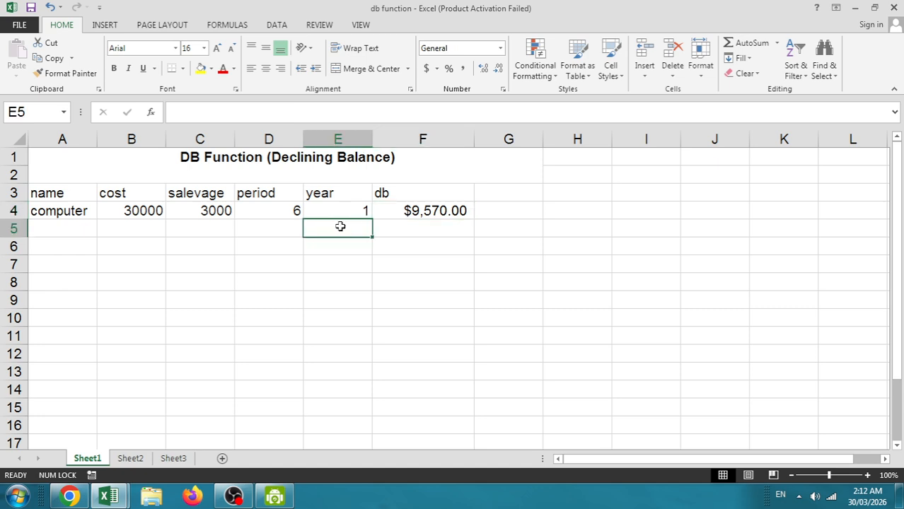
type("2")
key("Return")
type("3")
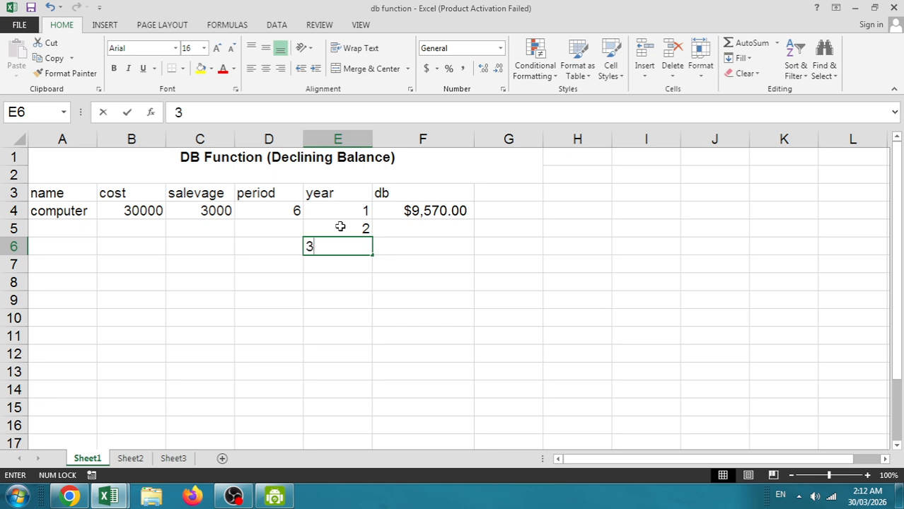
key("Return")
type("4")
key("Return")
type("5")
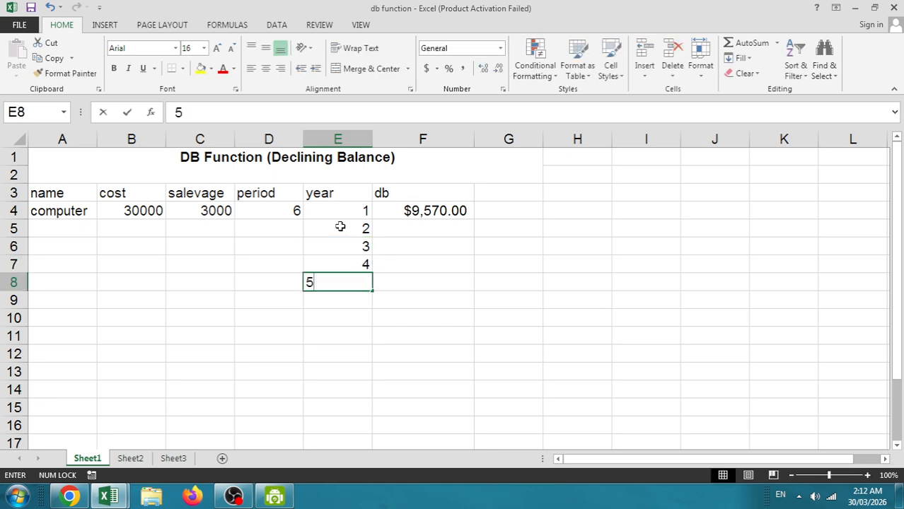
key("Return")
type("6")
key("ctrl+Return")
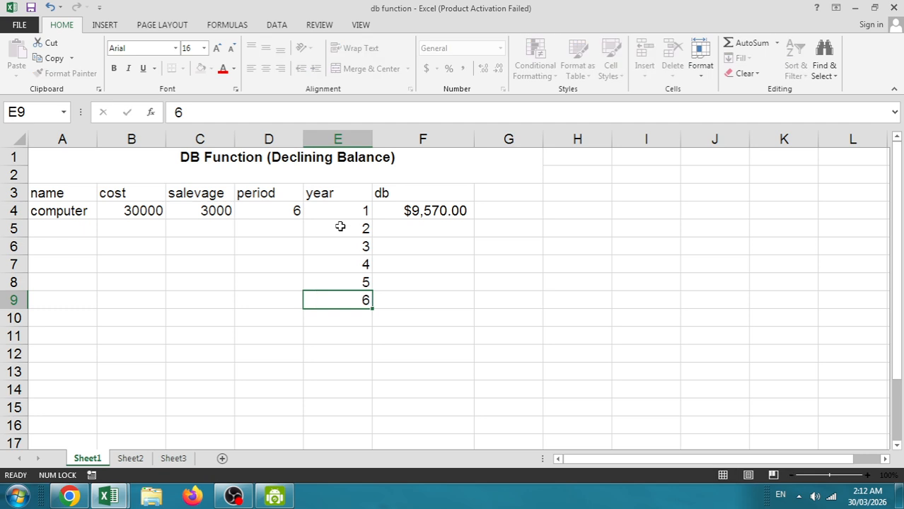
Fill the DB formula from F4 down through F9, next to the listed years.
key("Right")
key("Up")
key("Up")
key("Up")
key("Up")
key("Up")
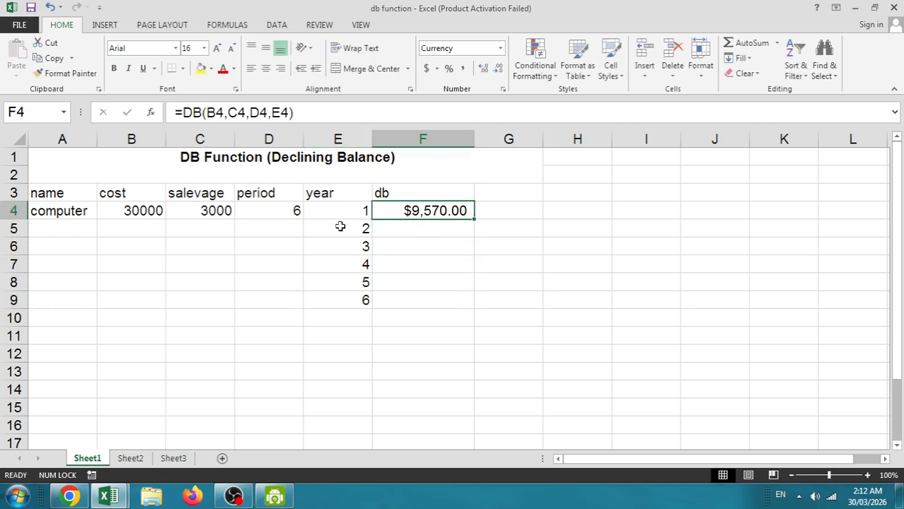
key("shift+Down")
key("shift+Down")
key("shift+Down")
key("shift+Down")
key("shift+Down")
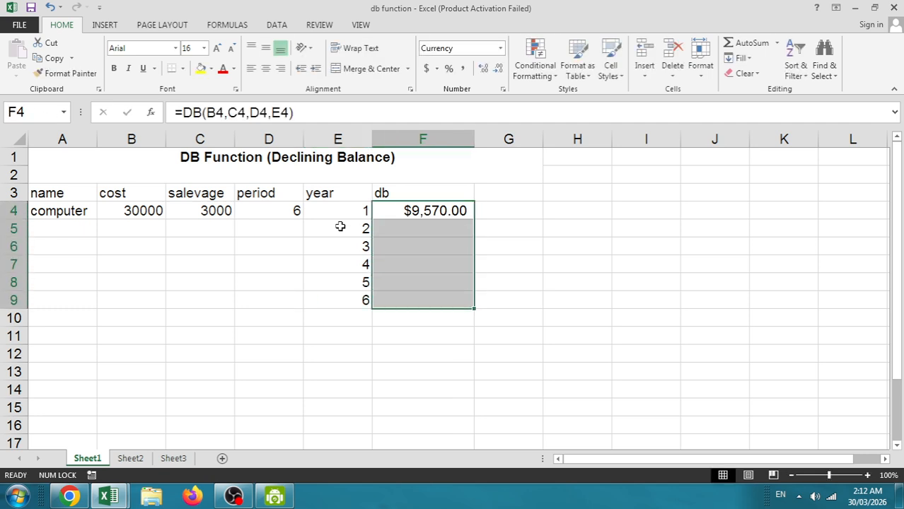
left_click(491, 329)
left_click(438, 214)
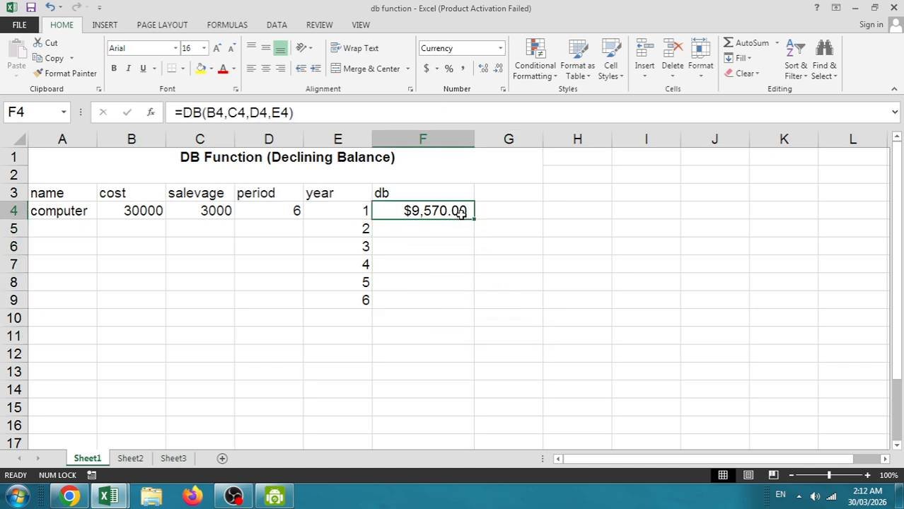
left_click_drag(475, 220, 454, 303)
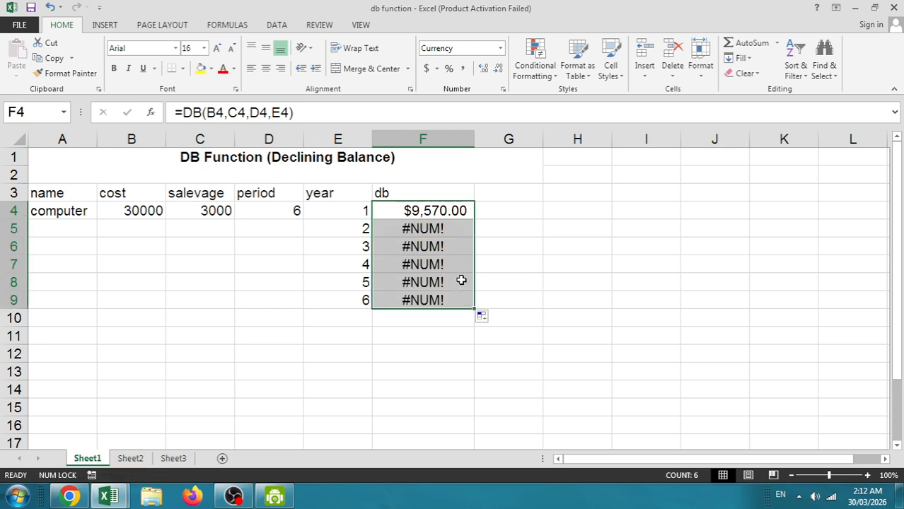
Make the cost, salvage and life references in the F4 formula absolute: =DB($B$4,$C$4,$D$4,E4).
left_click(402, 285)
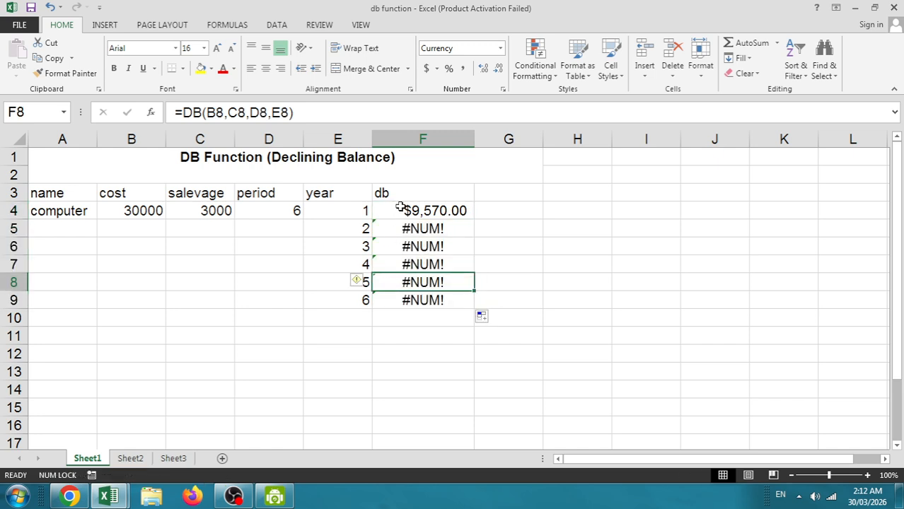
key("Up")
key("Up")
key("Up")
key("Up")
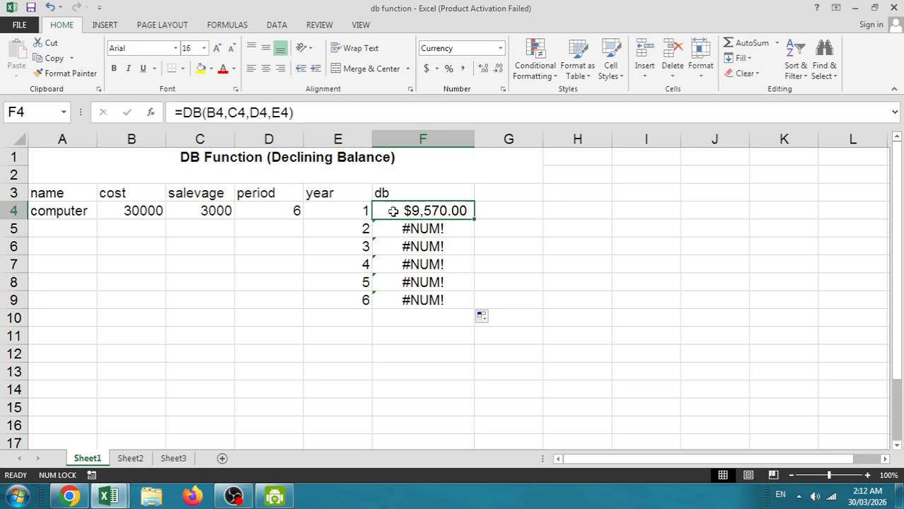
left_click(210, 112)
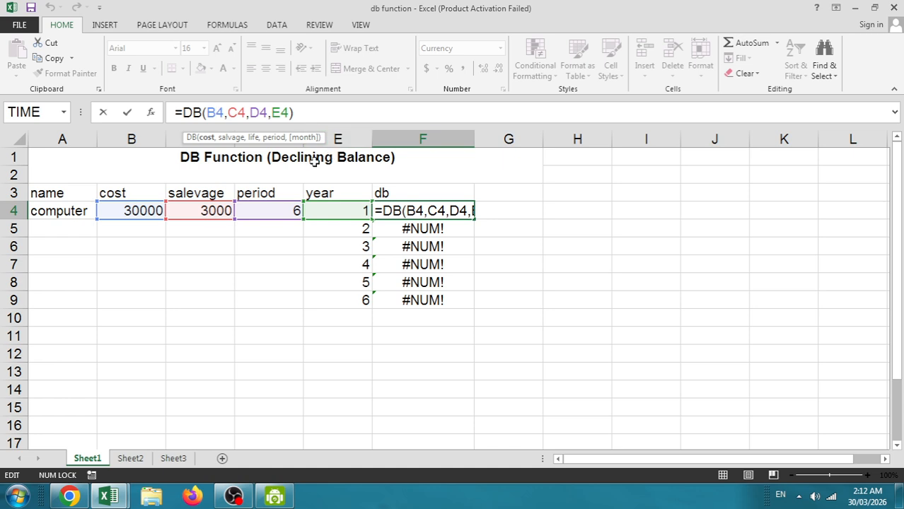
key("F4")
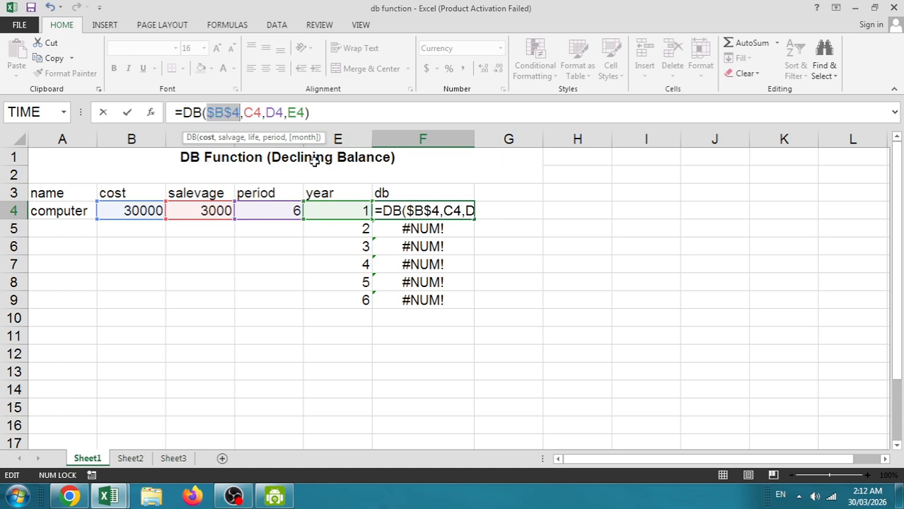
left_click(253, 112)
key("F4")
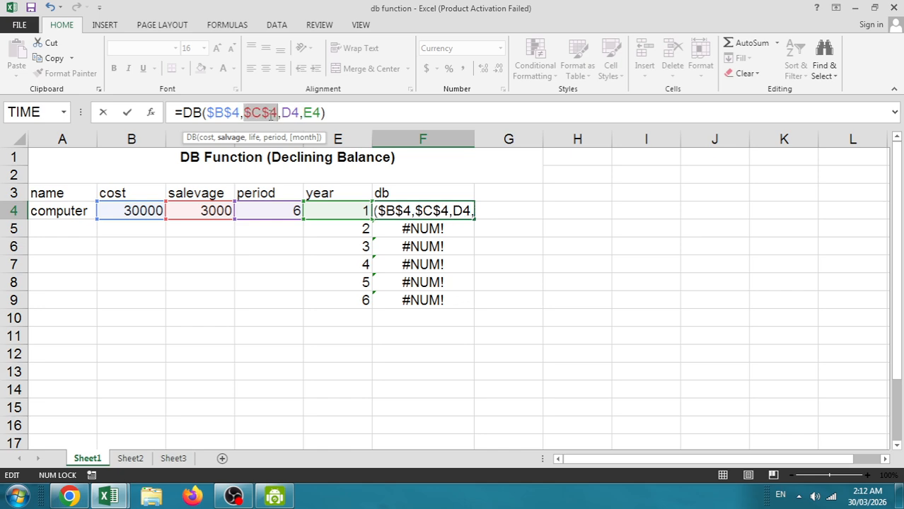
left_click(287, 113)
key("F4")
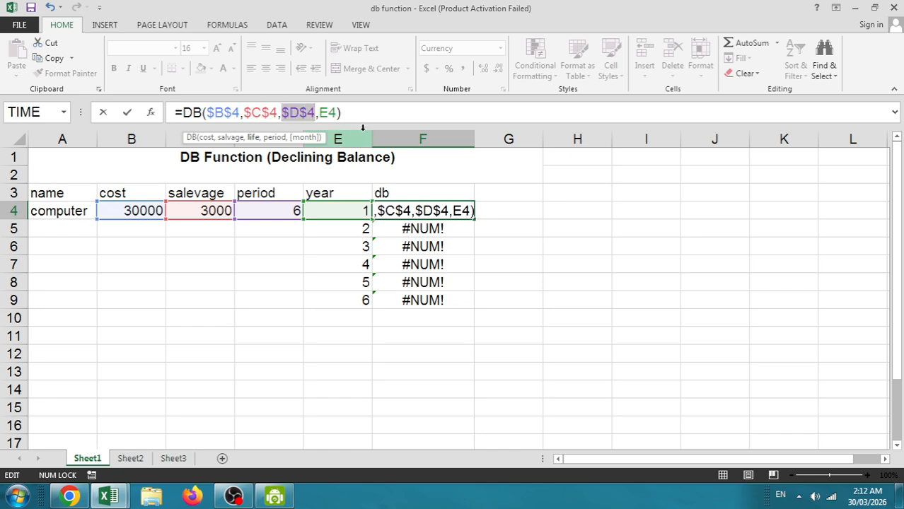
key("Return")
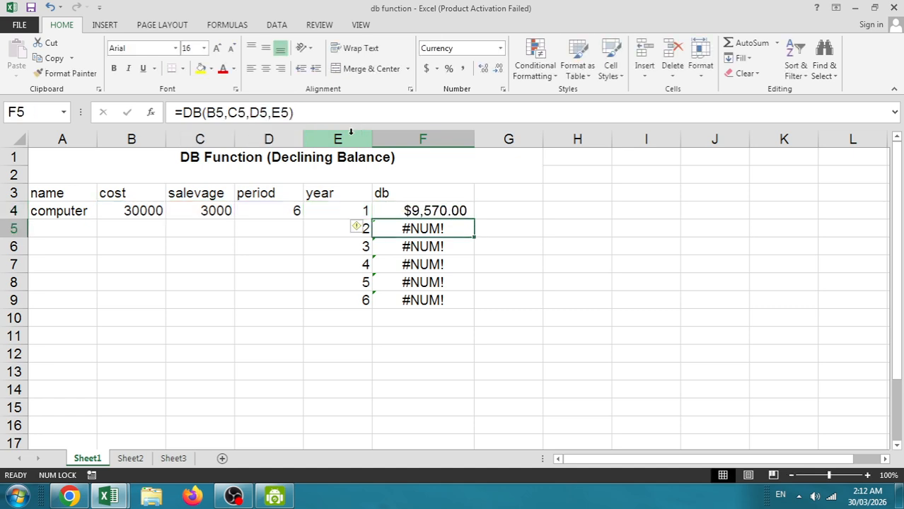
Fill the absolute-reference DB formula from F4 down through F9 to replace the erroneous formulas for years 2 to 6.
key("Up")
key("shift+Down")
key("shift+Down")
key("shift+Down")
key("shift+Down")
key("shift+Down")
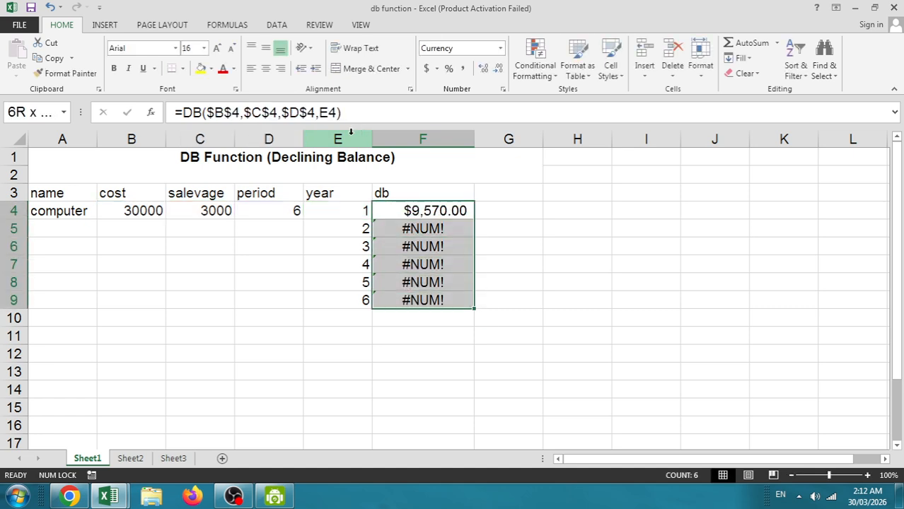
left_click(505, 244)
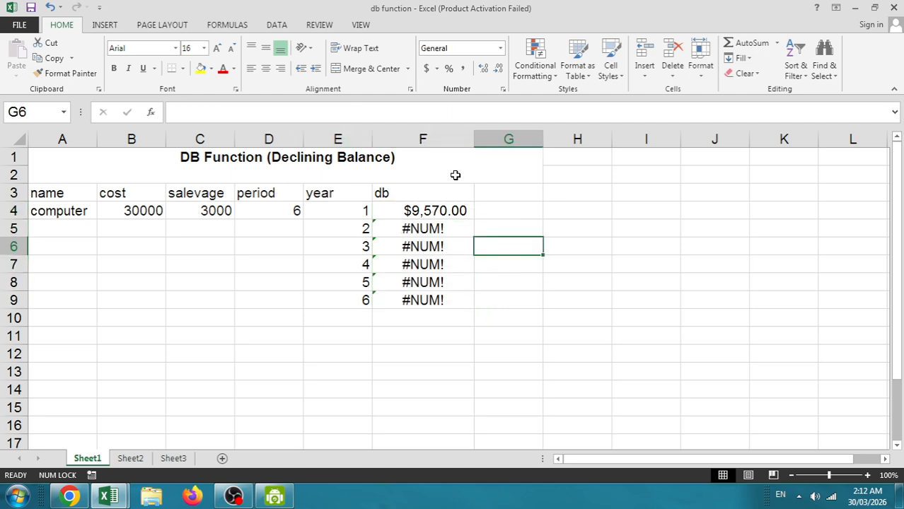
left_click(467, 211)
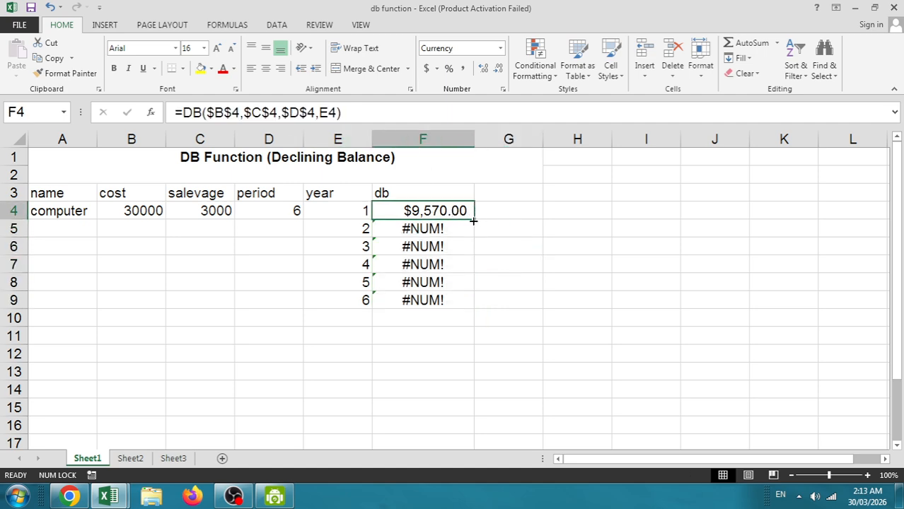
left_click_drag(473, 221, 461, 306)
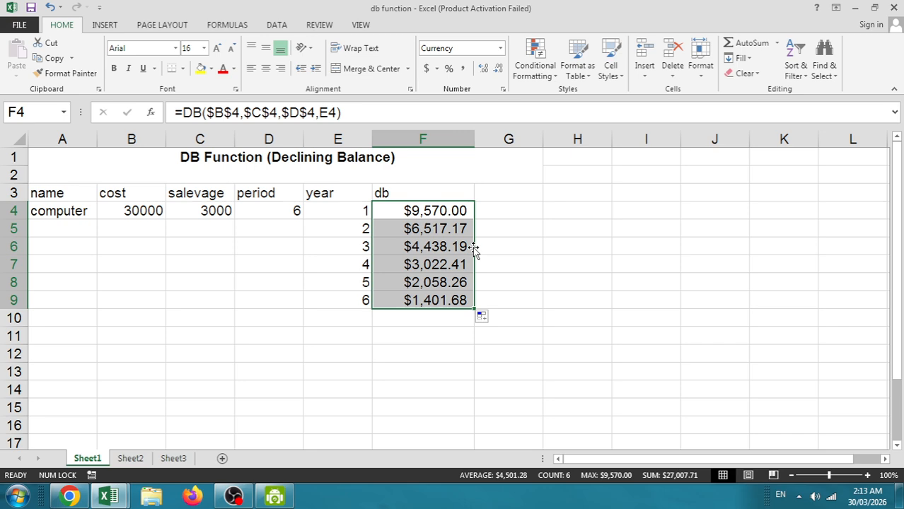
Total the yearly depreciation amounts in F10 with =SUM(F4:F9).
left_click(426, 352)
left_click_drag(426, 213, 424, 308)
left_click(423, 328)
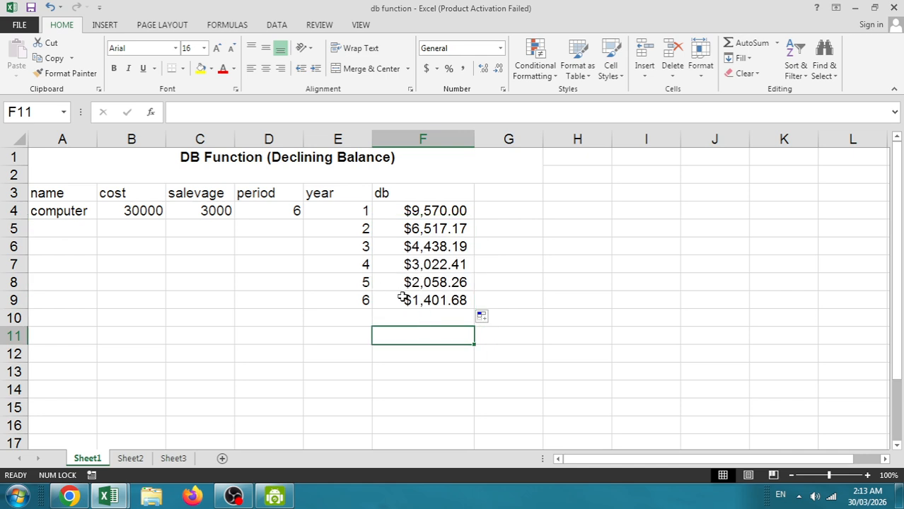
left_click(427, 315)
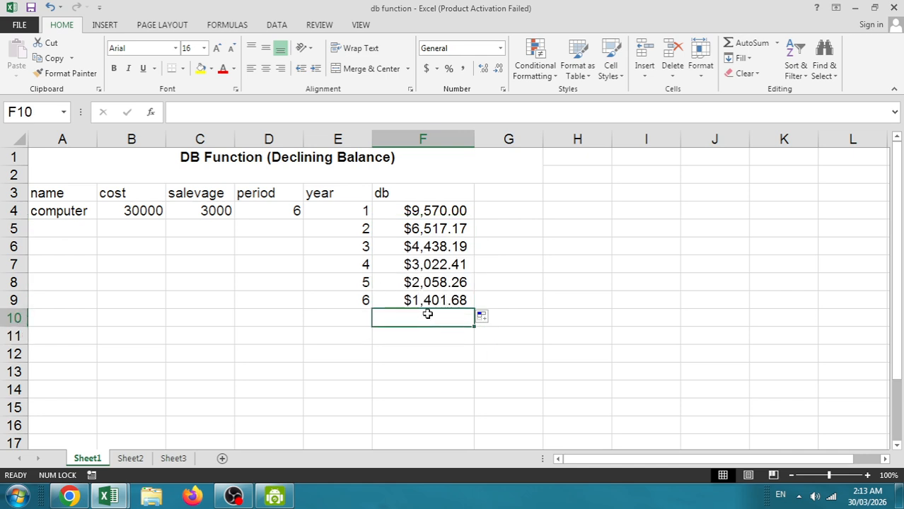
key("alt+equal")
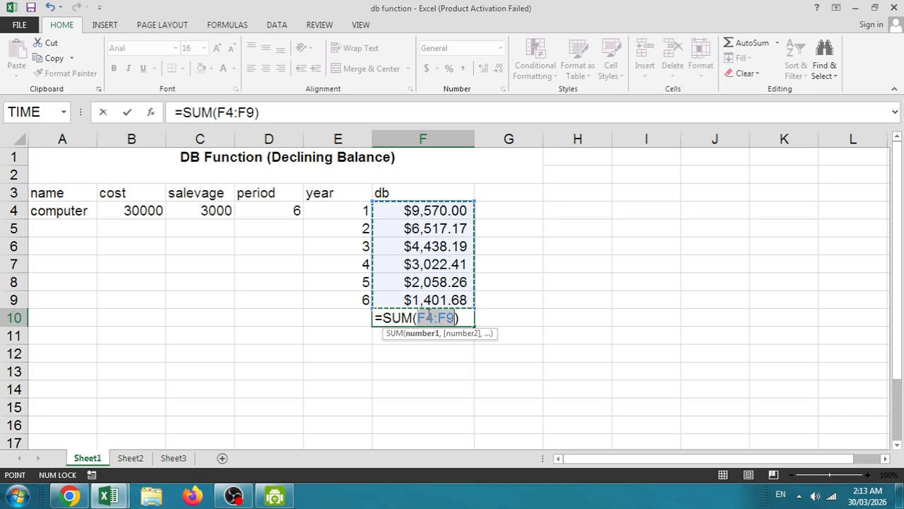
key("Return")
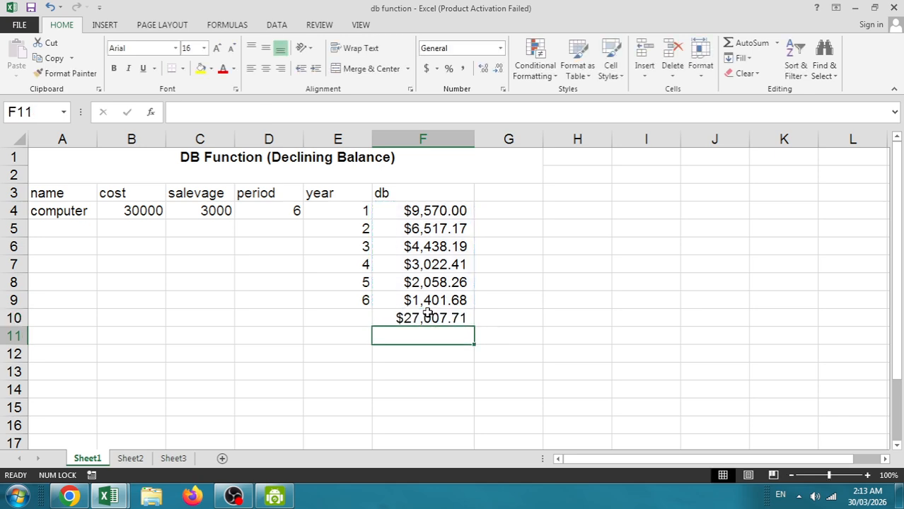
left_click(427, 315)
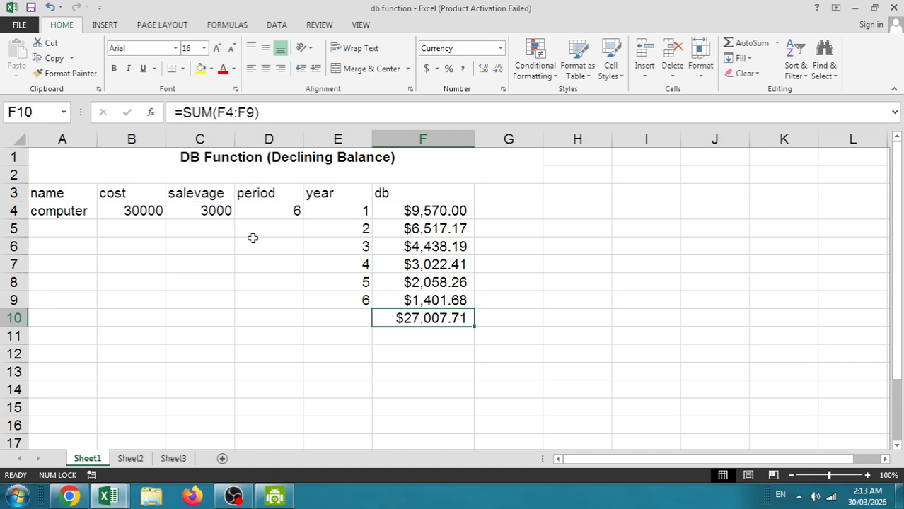
Change the number format of the depreciation values and their total in F4:F10 to General.
left_click_drag(430, 210, 429, 319)
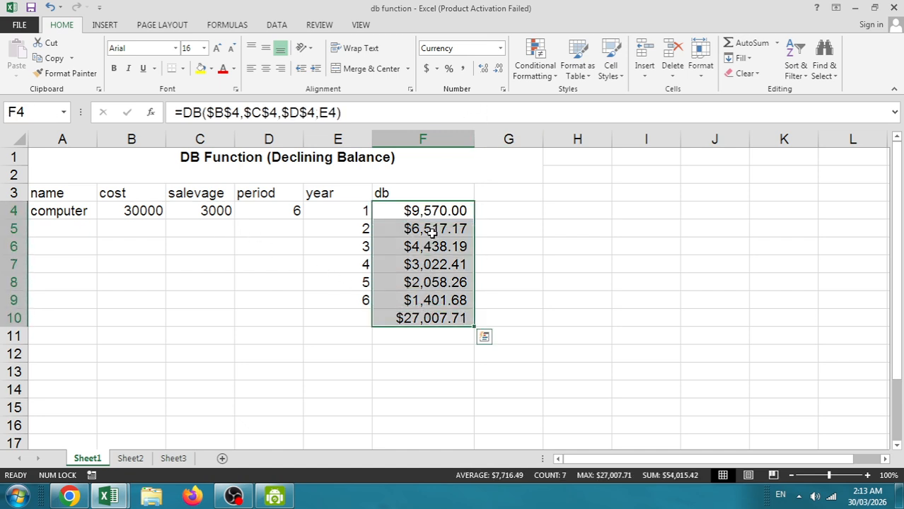
left_click(500, 48)
left_click(450, 69)
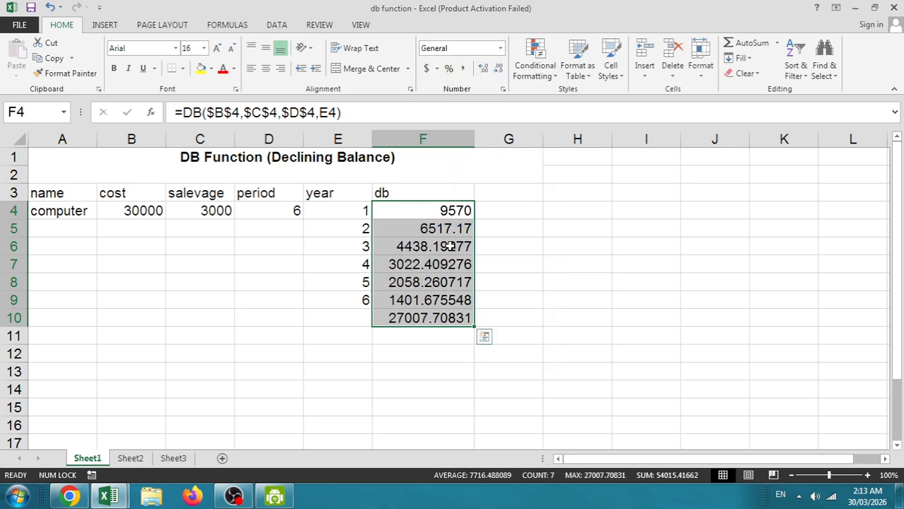
left_click(413, 367)
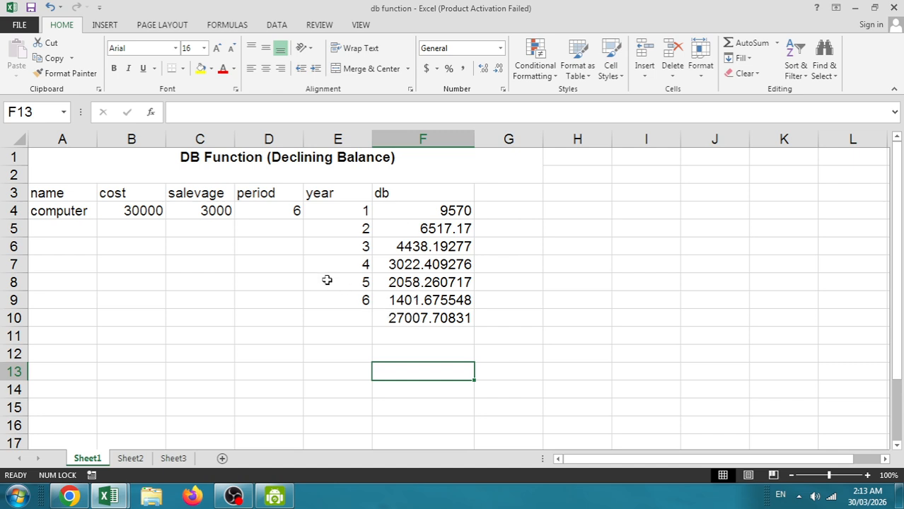
left_click(415, 336)
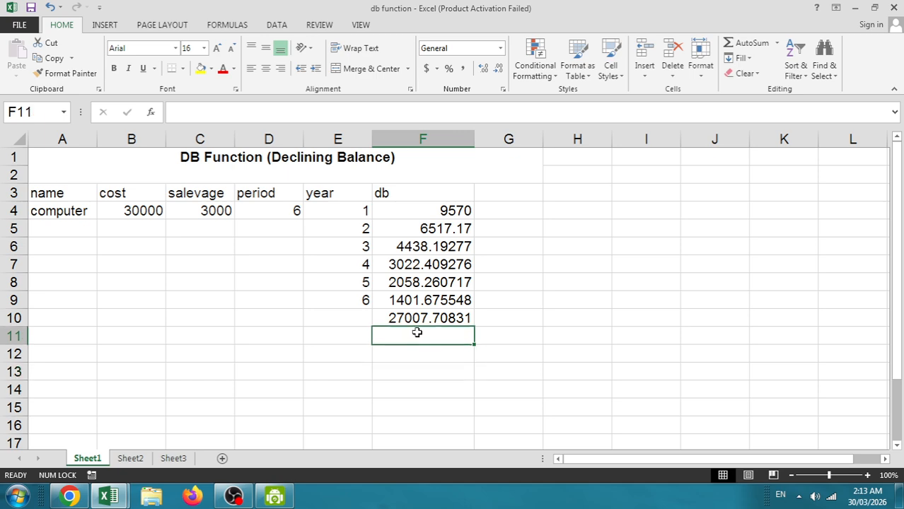
left_click(420, 318)
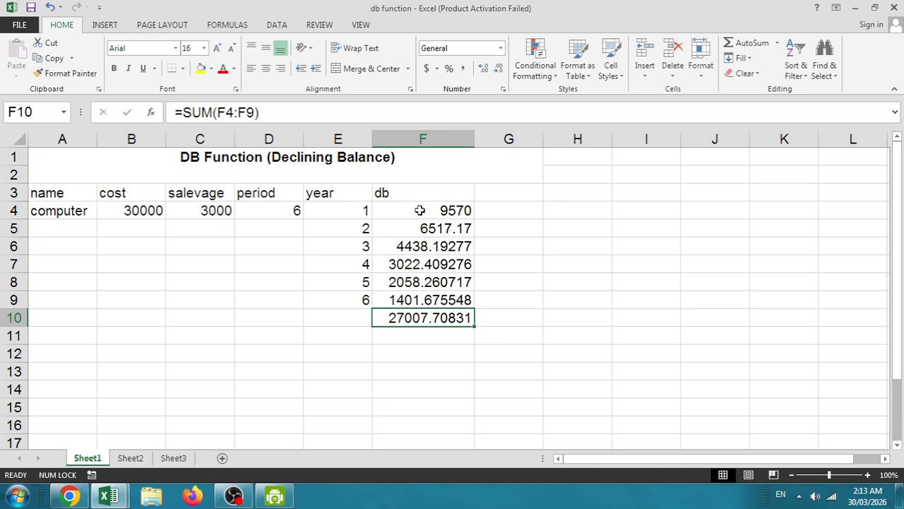
Switch to Sheet2 and examine the sales table's salesman, month, item and rate columns and its salesman entries.
left_click(129, 458)
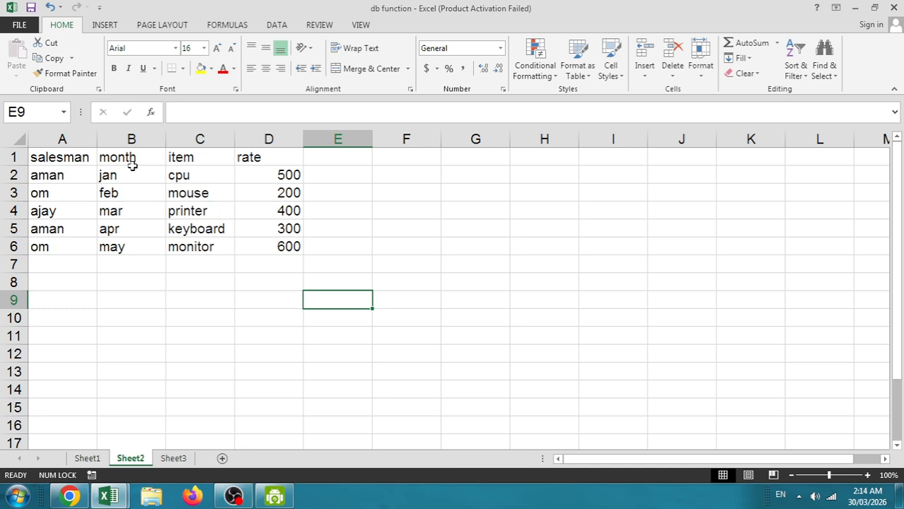
left_click(64, 156)
left_click(109, 157)
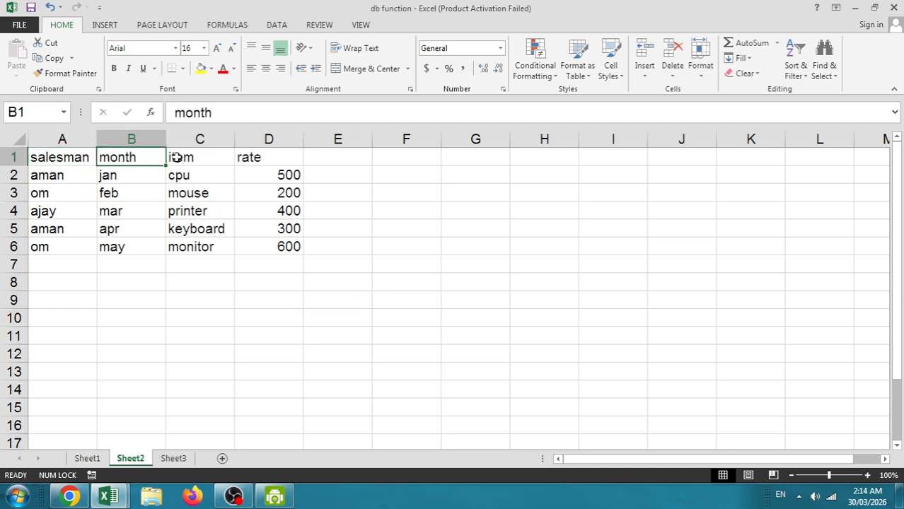
left_click(176, 157)
left_click(269, 165)
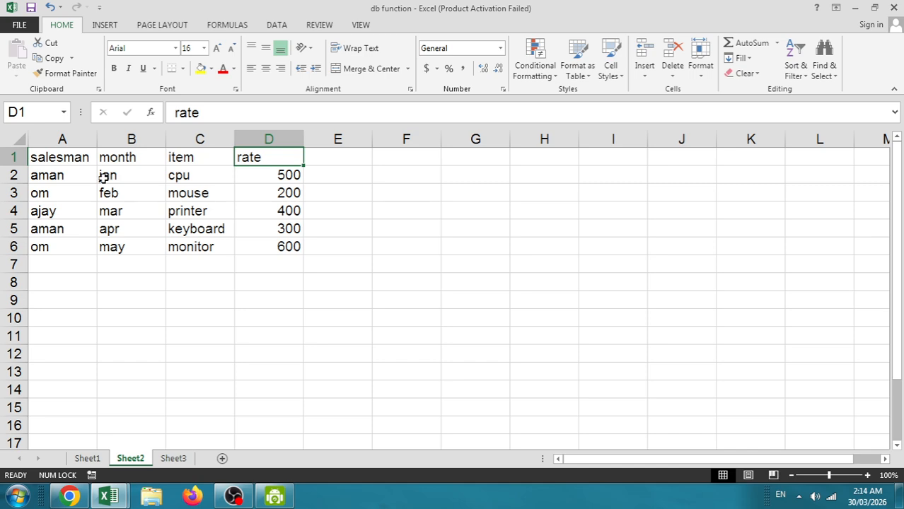
left_click(72, 181)
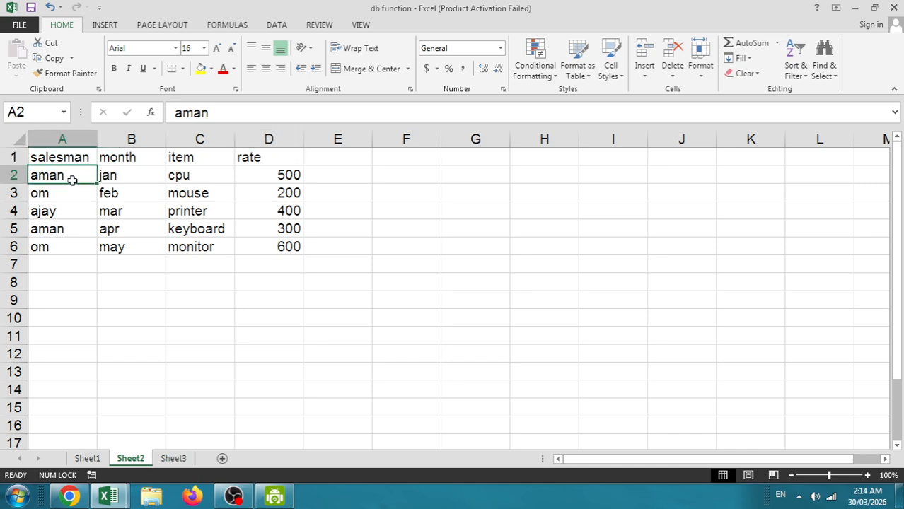
left_click(64, 197)
left_click(63, 177)
left_click(132, 211)
Create a PivotTable on a new worksheet from the sales table in Sheet2, range A1:D6.
left_click_drag(45, 151, 257, 247)
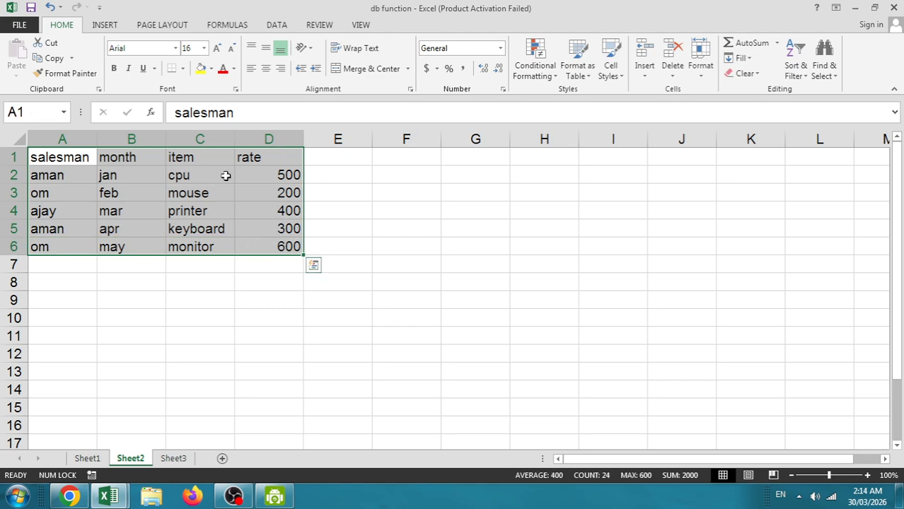
left_click(104, 25)
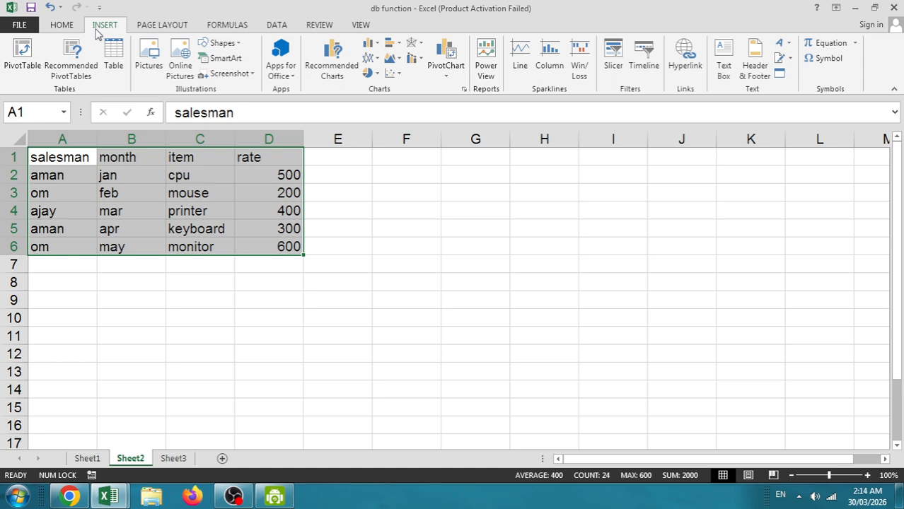
left_click(23, 55)
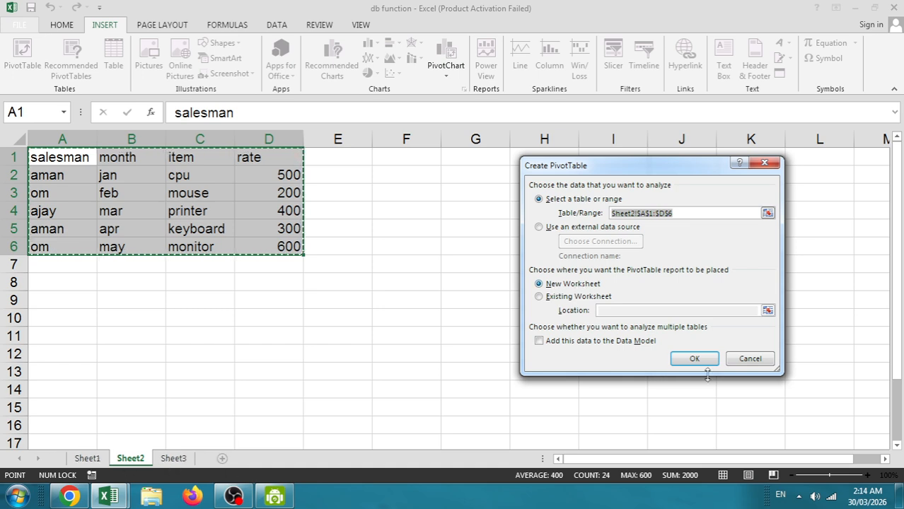
left_click(694, 359)
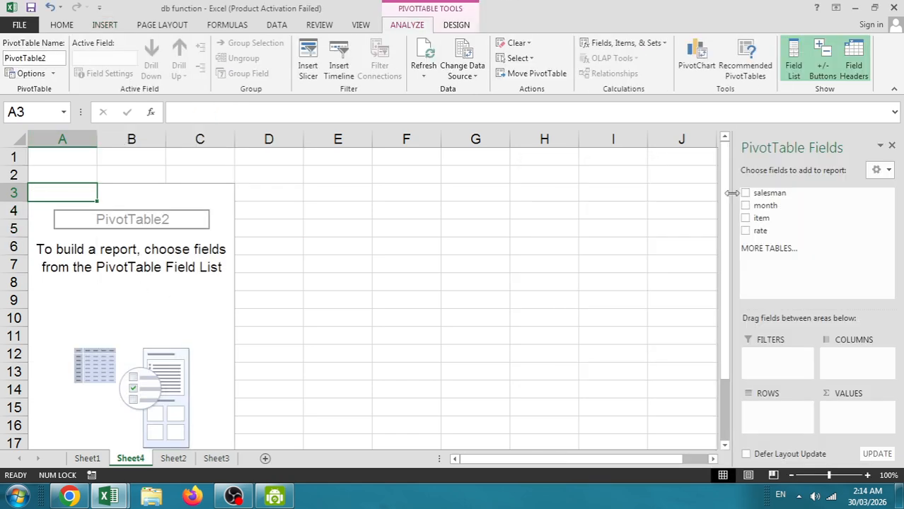
Add salesman, month and item as row fields of the PivotTable and rate as its summed value.
scroll(797, 195, "down", 1)
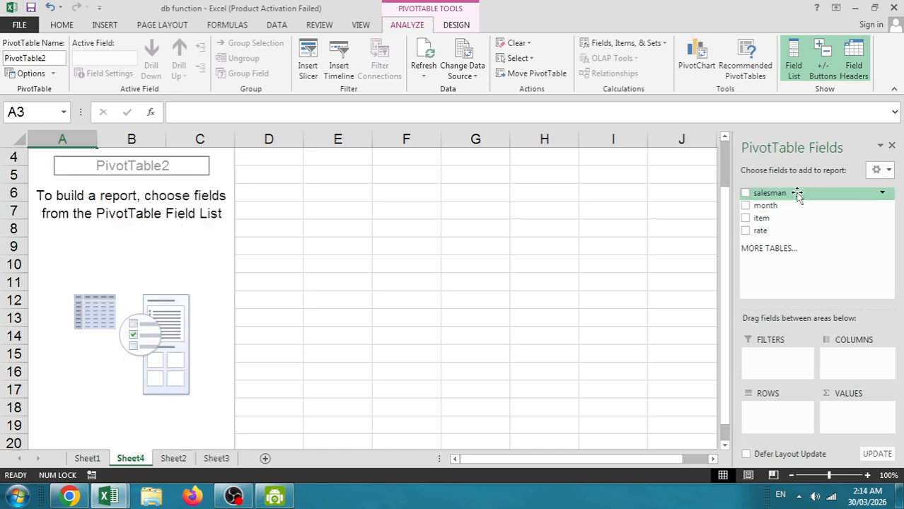
left_click(481, 251)
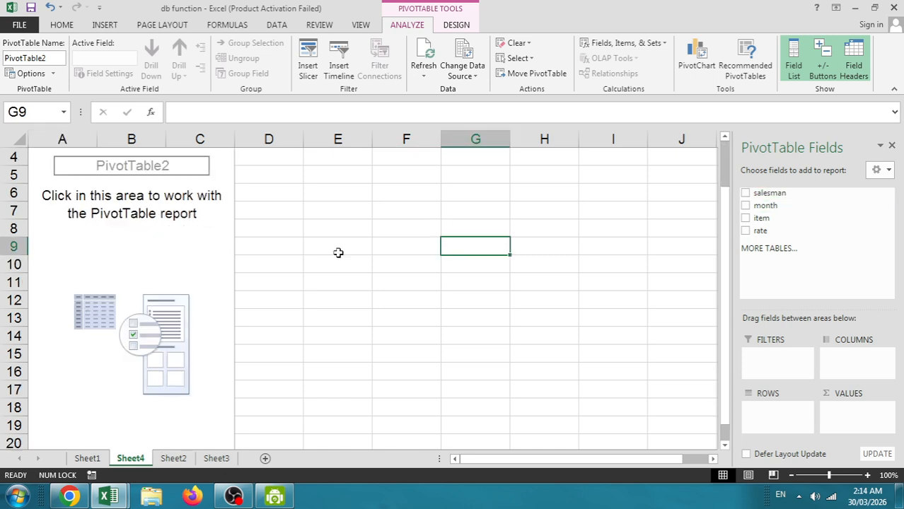
left_click(134, 248)
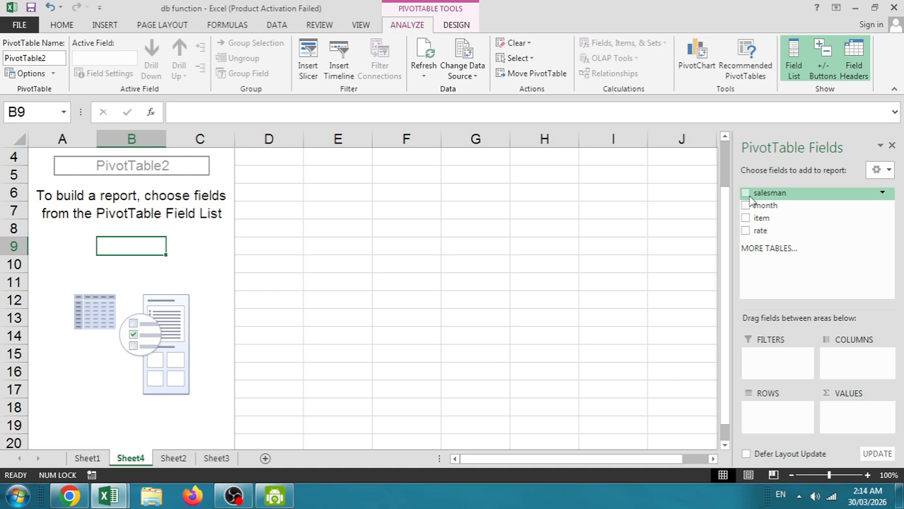
left_click_drag(751, 198, 776, 403)
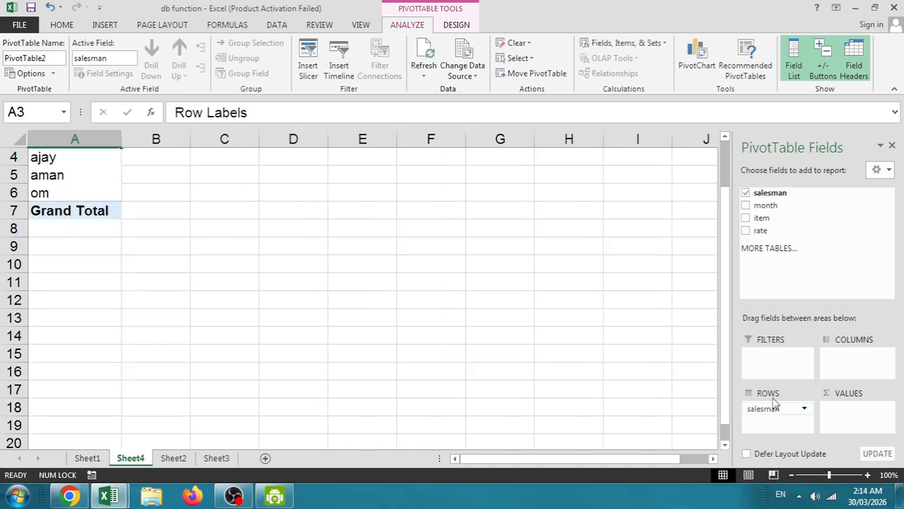
scroll(159, 277, "up", 1)
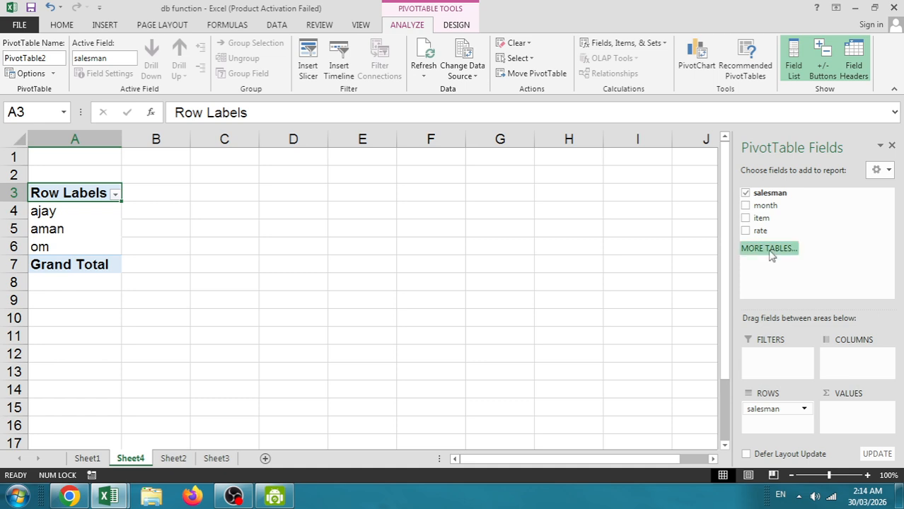
left_click(748, 205)
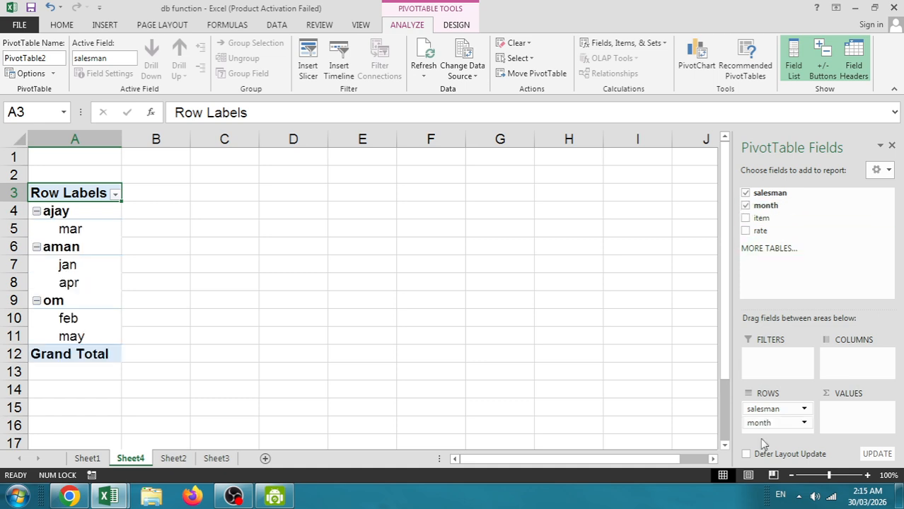
left_click(747, 219)
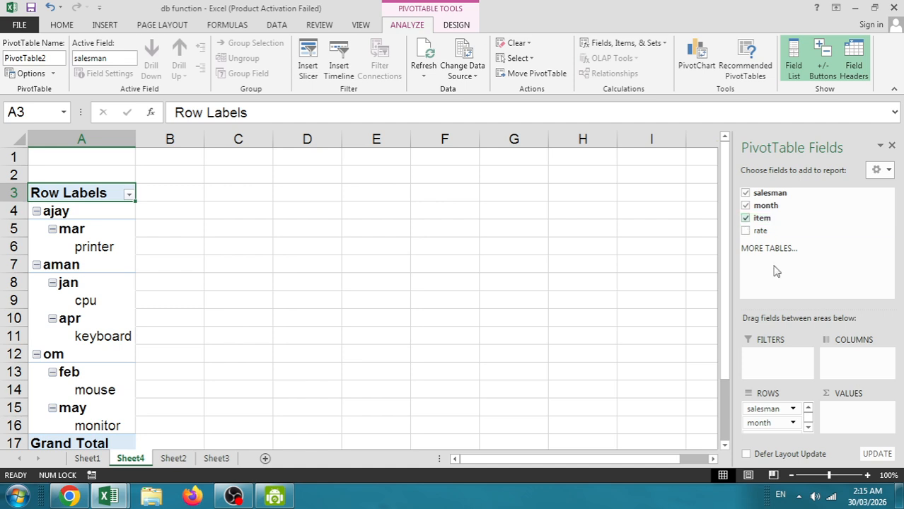
left_click(746, 232)
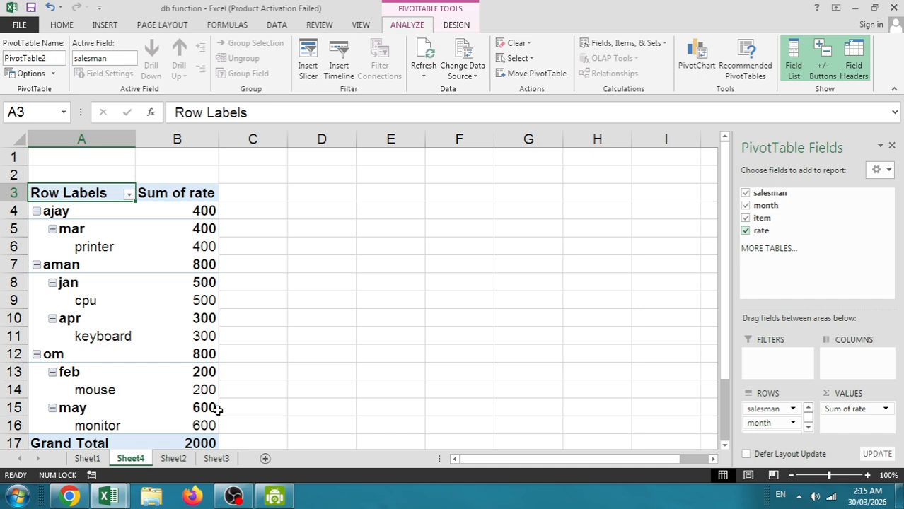
Move the item field from the PivotTable's rows to its columns.
left_click(90, 393)
scroll(204, 380, "down", 1)
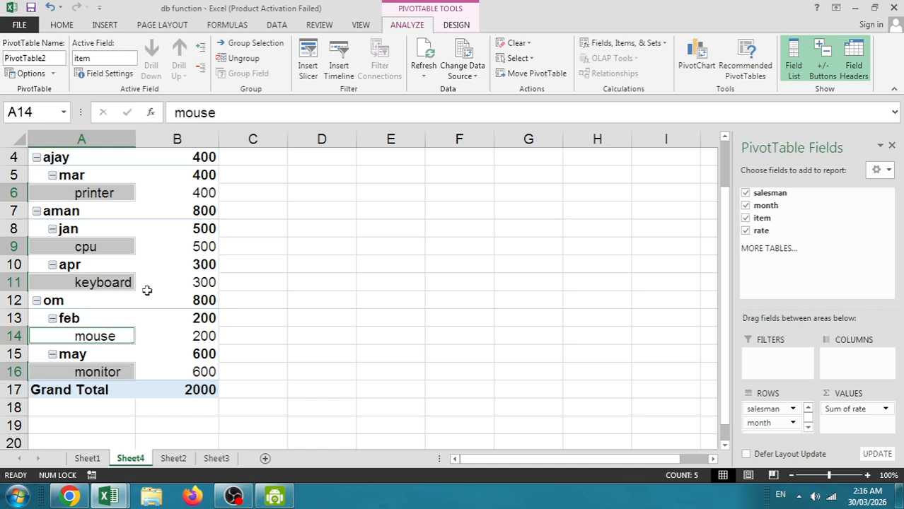
left_click(177, 407)
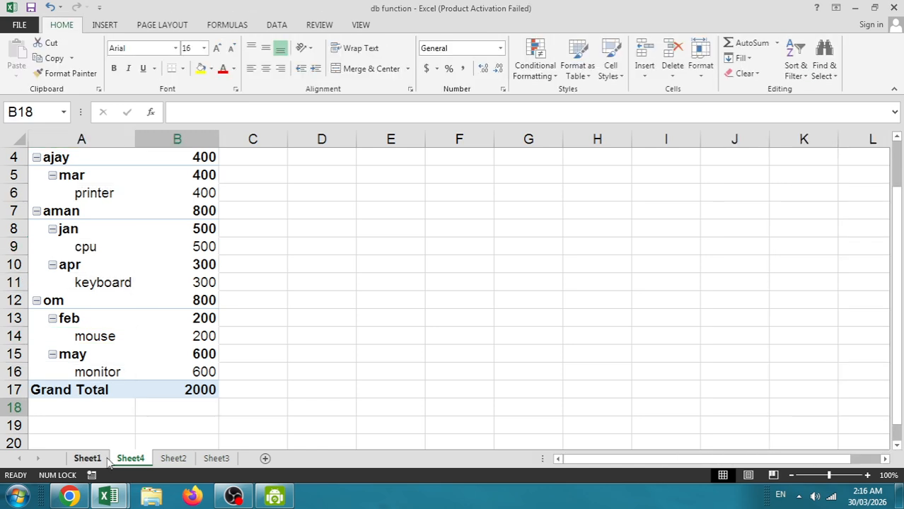
left_click(171, 296)
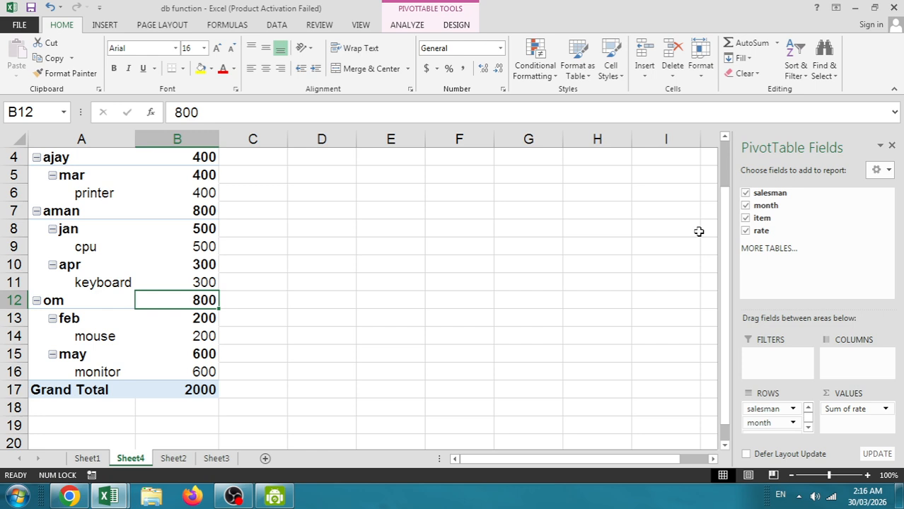
scroll(699, 231, "down", 1)
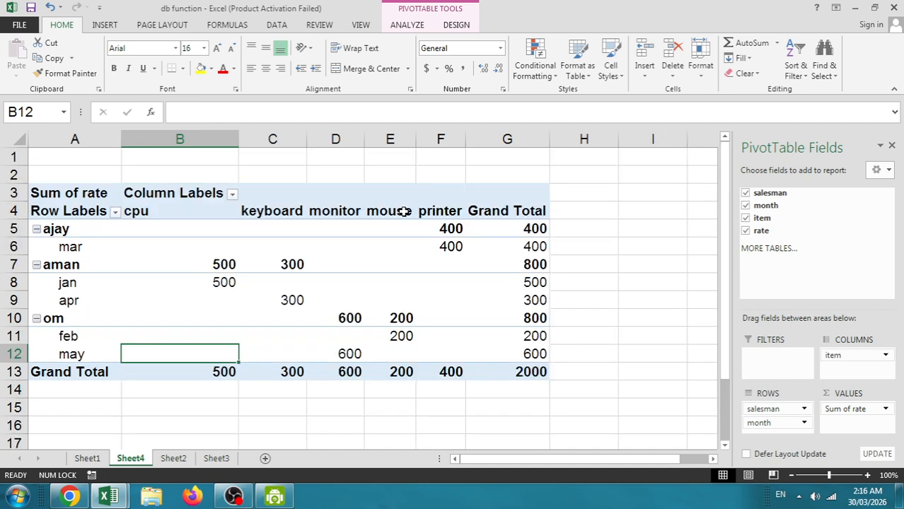
Remove the item field from the PivotTable's columns and add it back as a row field.
left_click(403, 211)
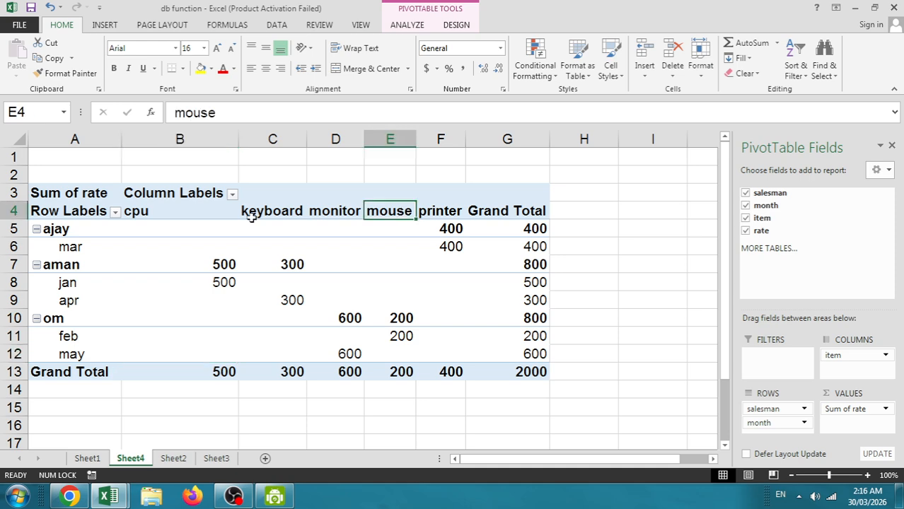
double_click(747, 220)
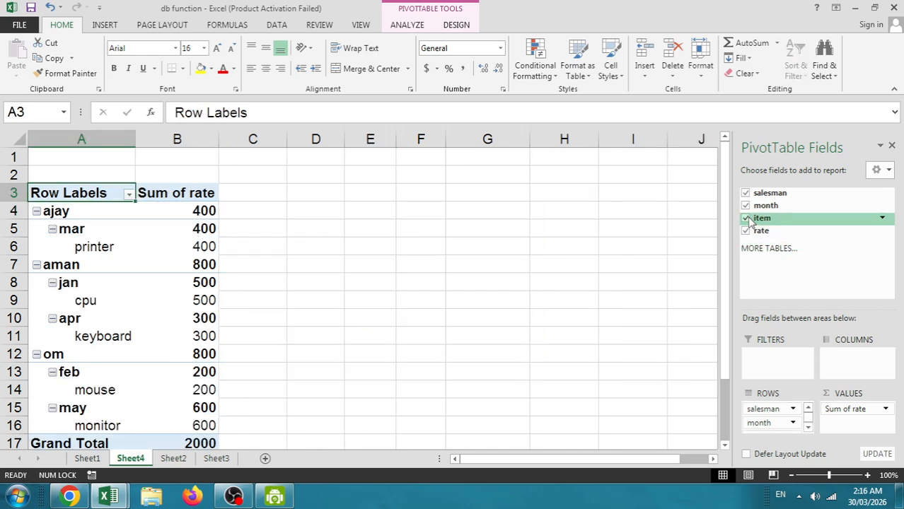